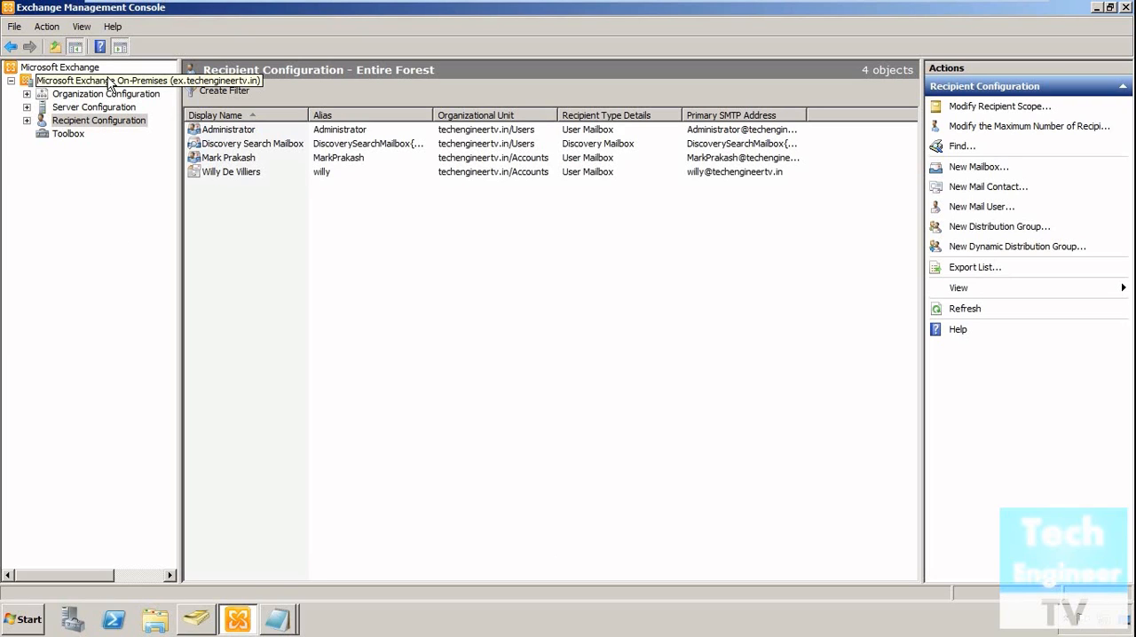
Start a new mailbox in Recipient Configuration, choosing Linked Mailbox as the mailbox type and New user as the user type.
{"action": "left_click", "coordinate": [142, 84]}
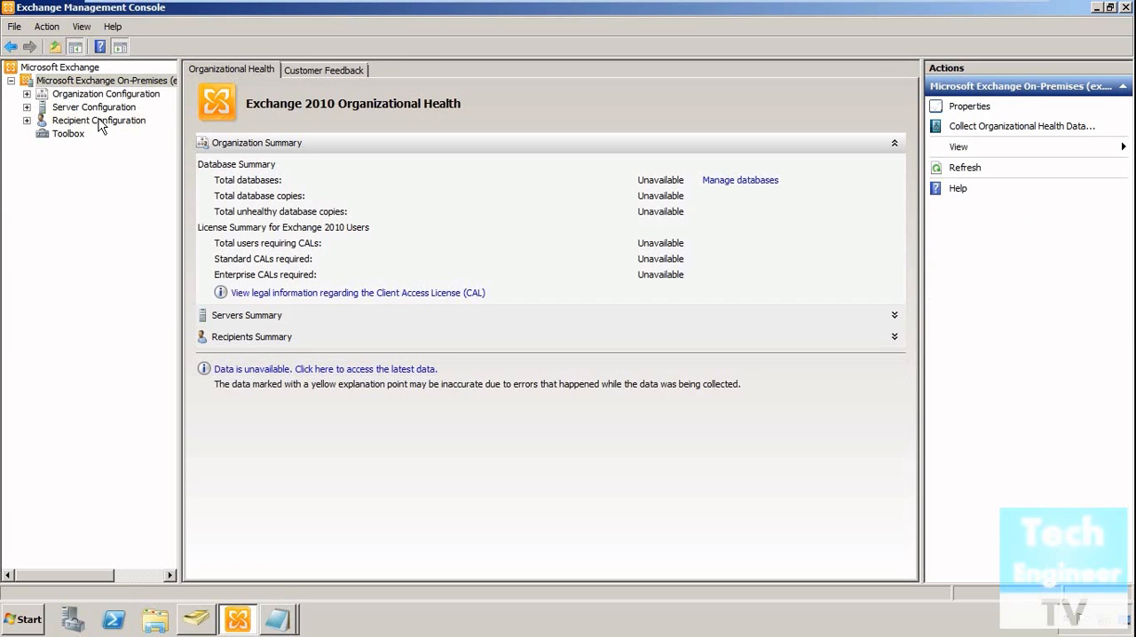
{"action": "left_click", "coordinate": [99, 123]}
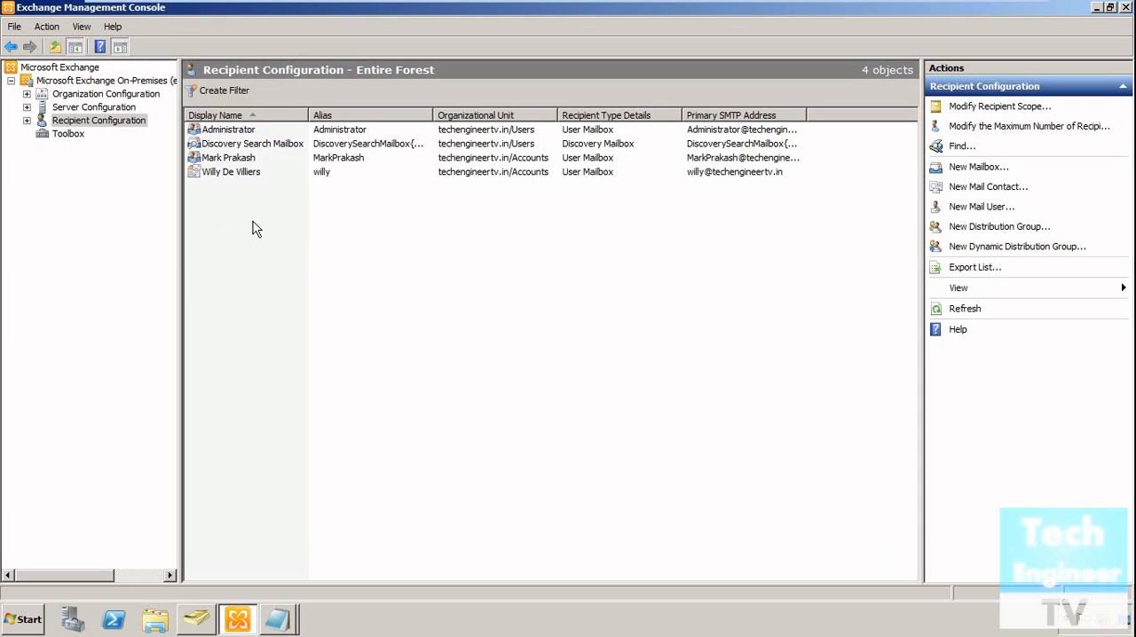
{"action": "right_click", "coordinate": [347, 227]}
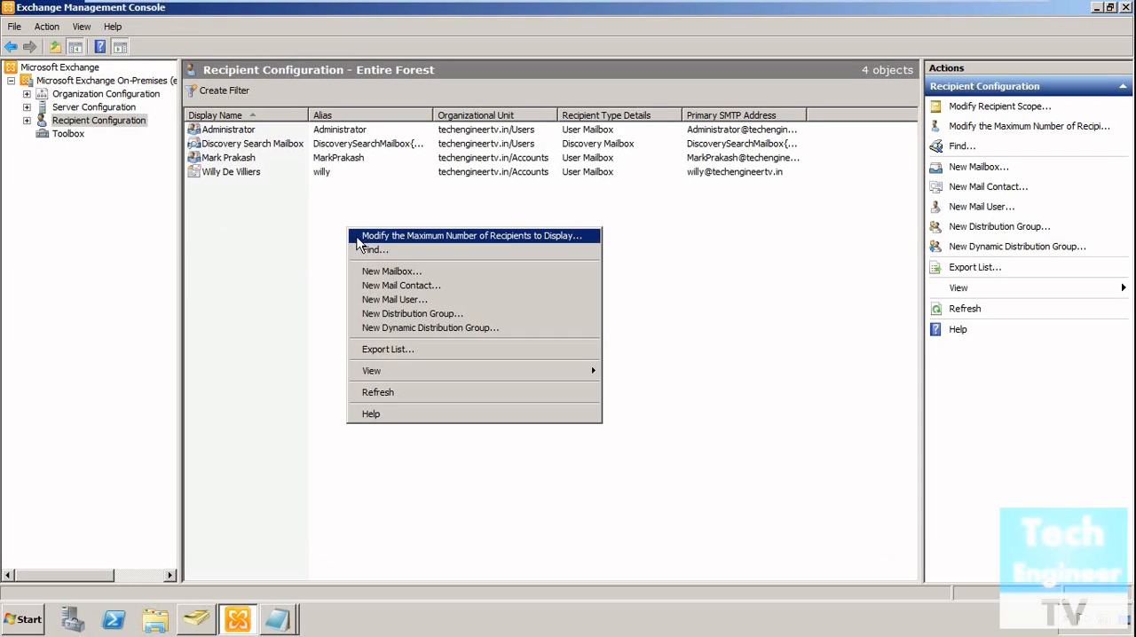
{"action": "left_click", "coordinate": [366, 269]}
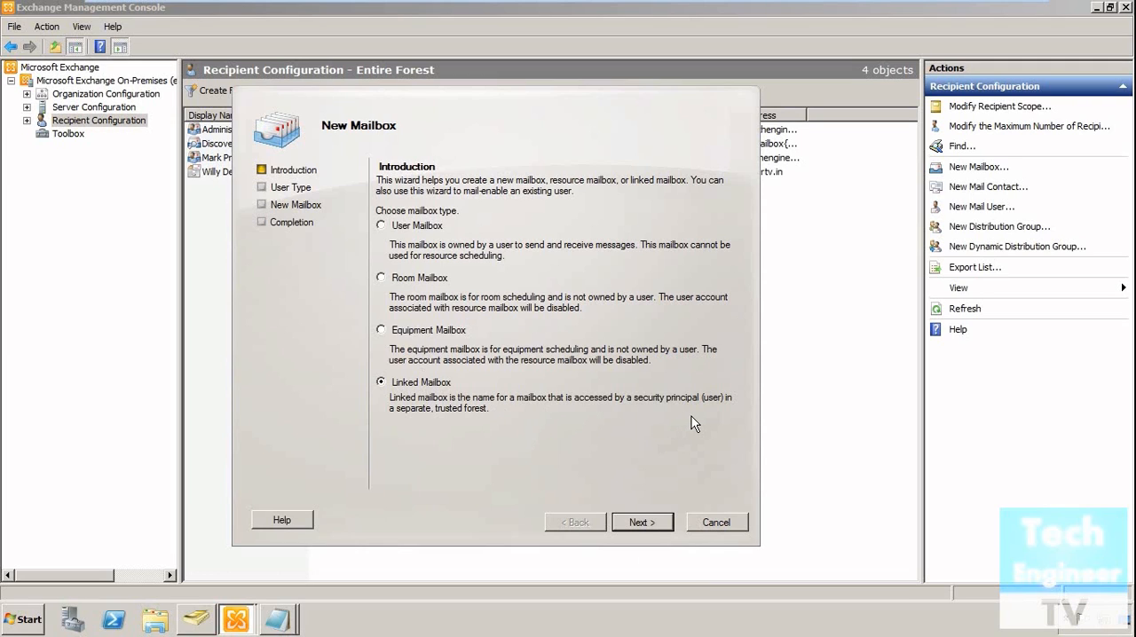
{"action": "left_click", "coordinate": [642, 523]}
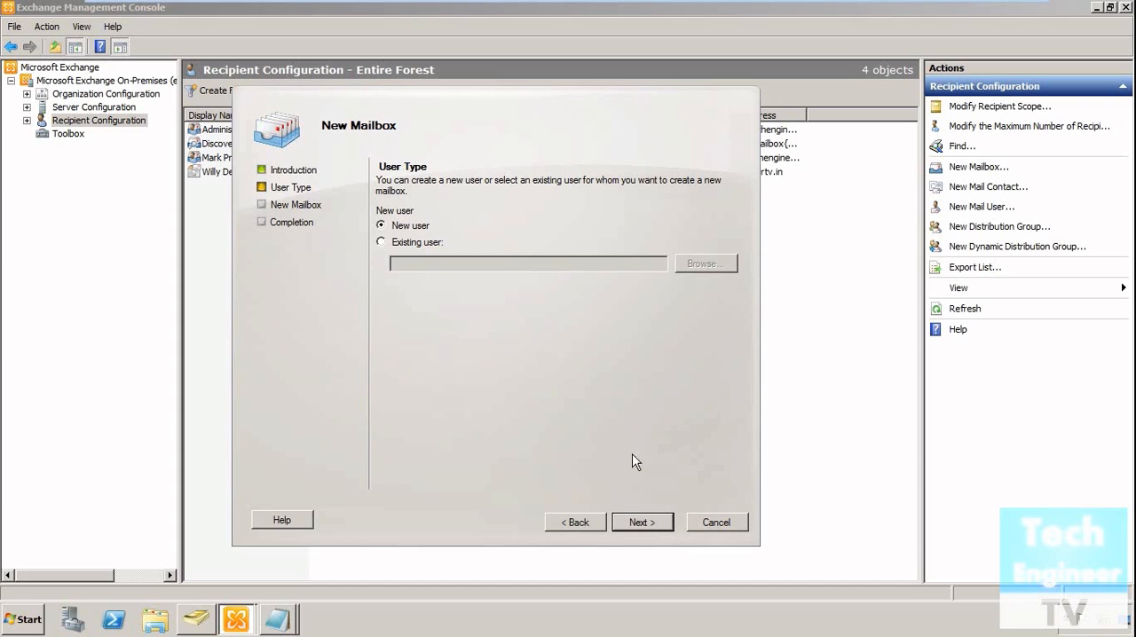
{"action": "left_click", "coordinate": [642, 523]}
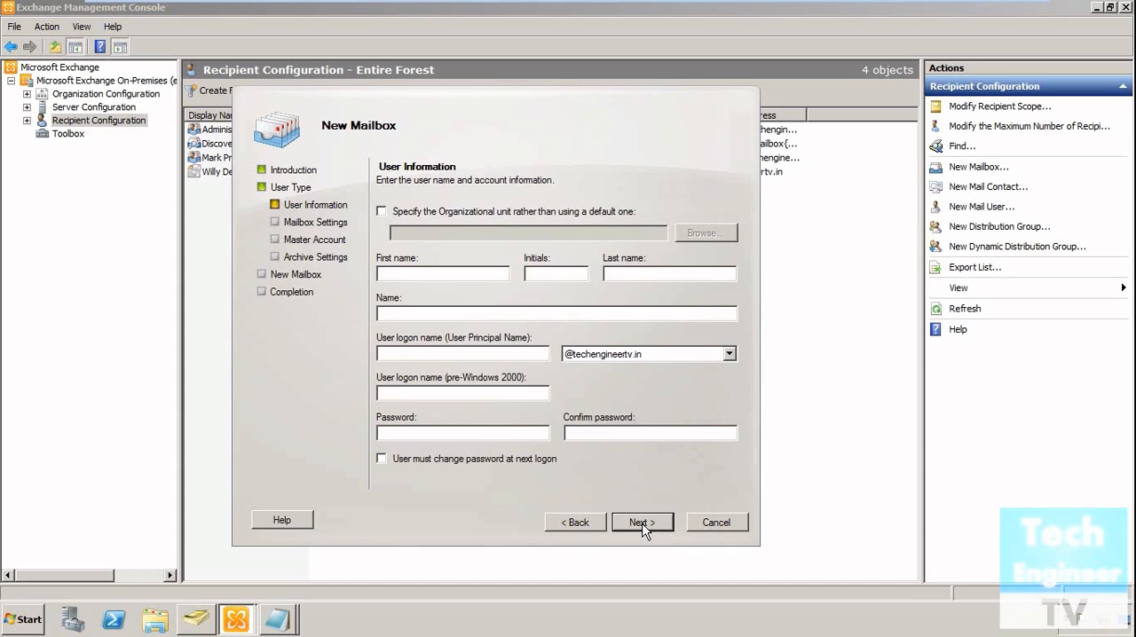
Specify techengineertv.in/Accounts as the organizational unit for the new user instead of the default one.
{"action": "left_click", "coordinate": [482, 210]}
{"action": "left_click", "coordinate": [709, 238]}
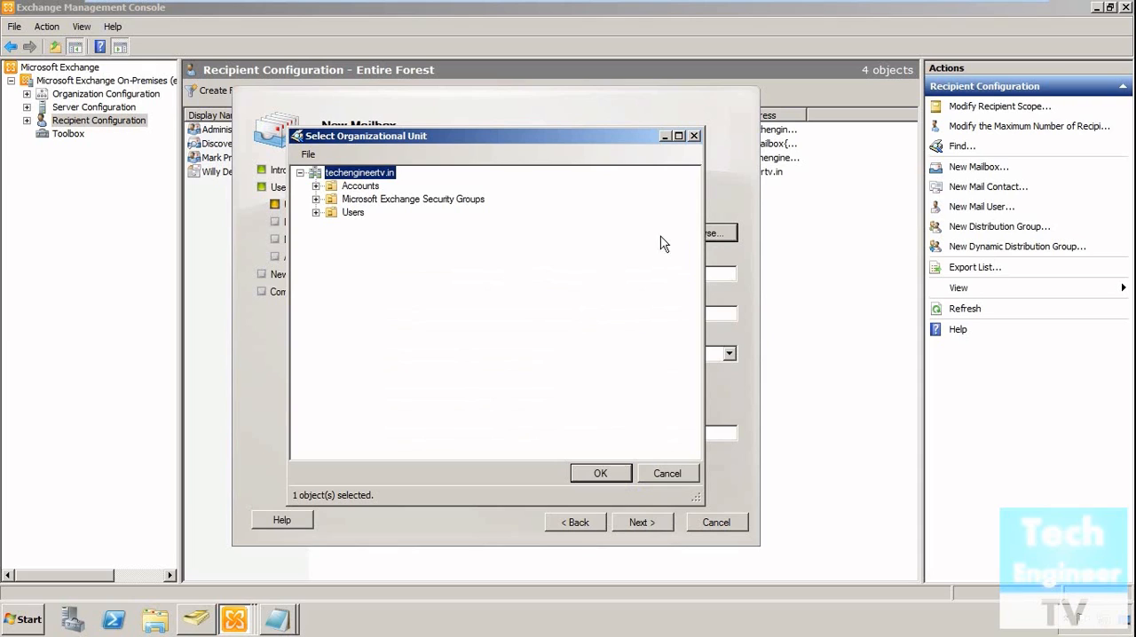
{"action": "left_click", "coordinate": [300, 173]}
{"action": "left_click", "coordinate": [300, 174]}
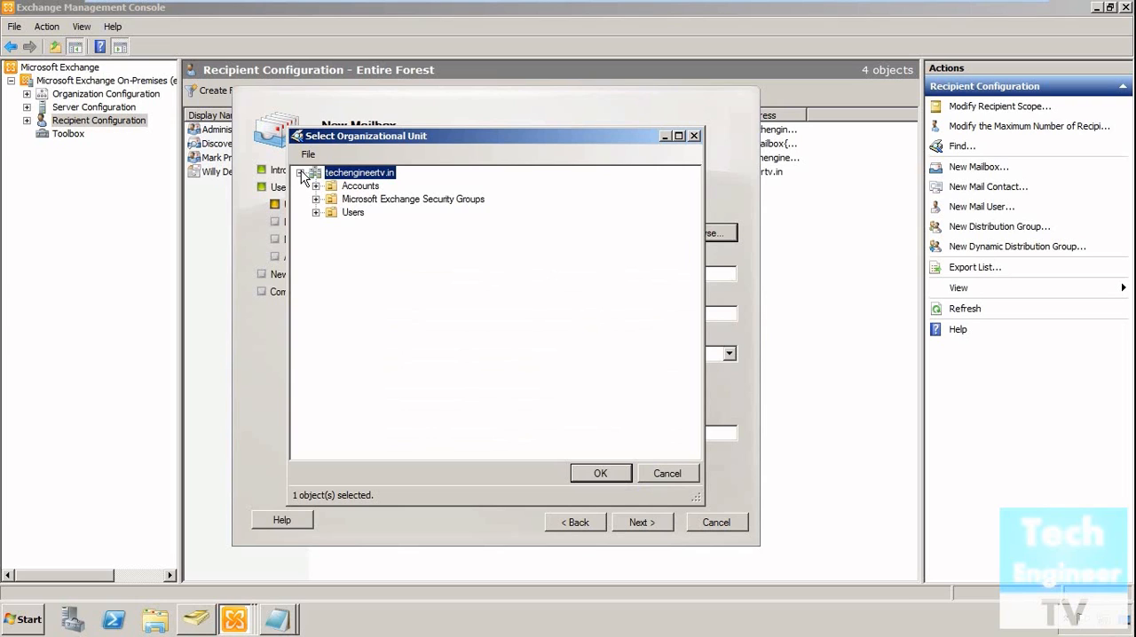
{"action": "left_click", "coordinate": [360, 188]}
{"action": "double_click", "coordinate": [360, 189]}
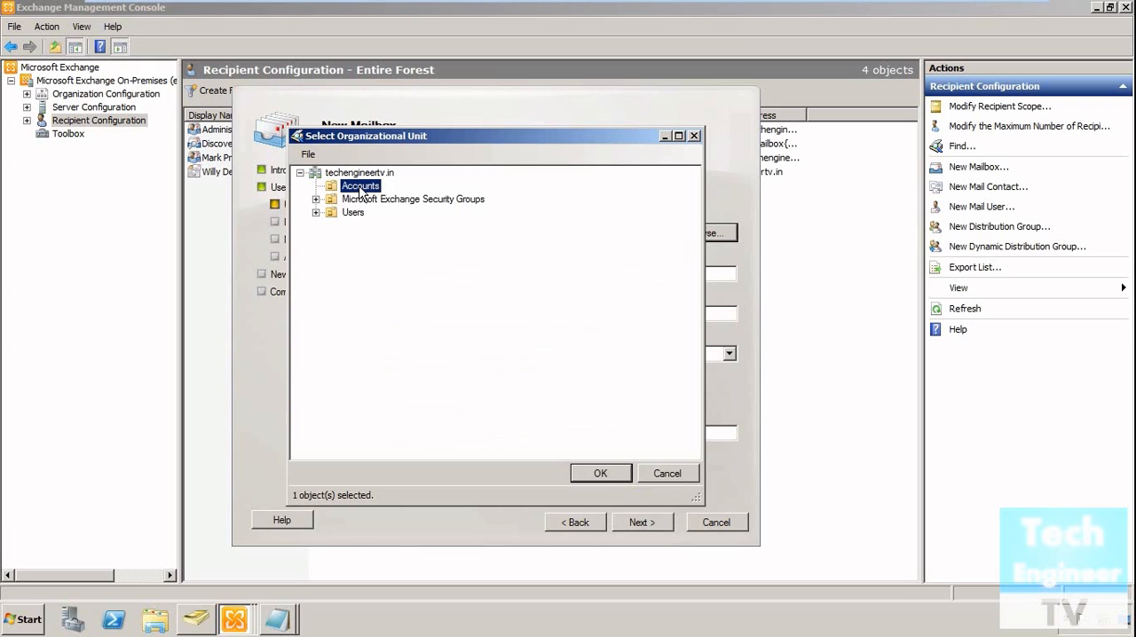
{"action": "left_click", "coordinate": [601, 474]}
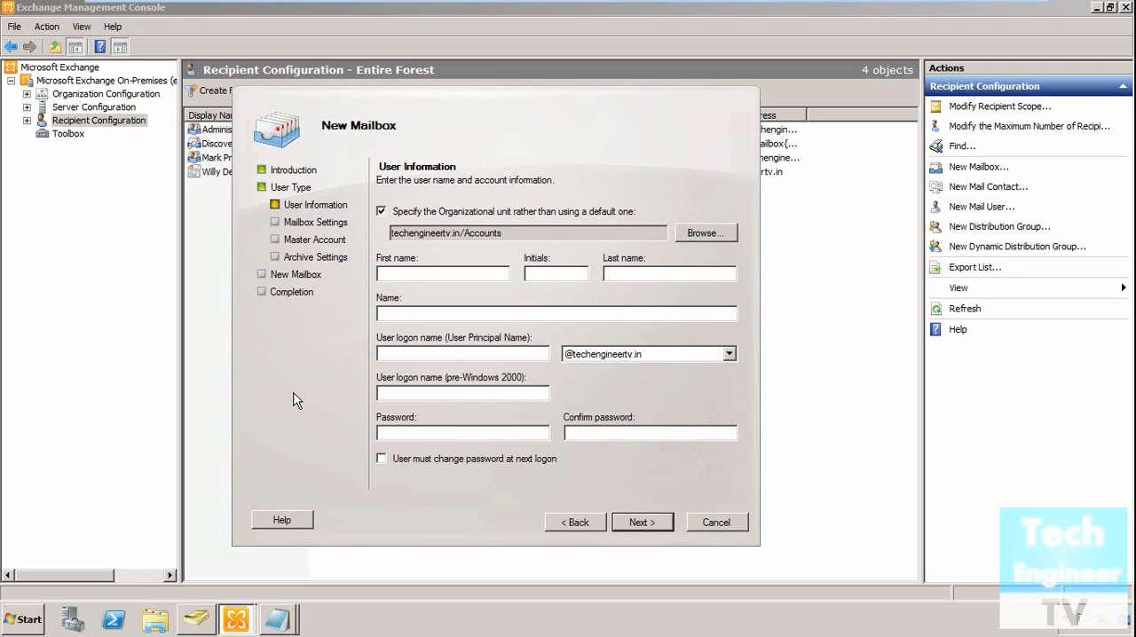
Fill in the new user's first name, last name and user logon name.
{"action": "left_click", "coordinate": [702, 274]}
{"action": "left_click", "coordinate": [514, 358]}
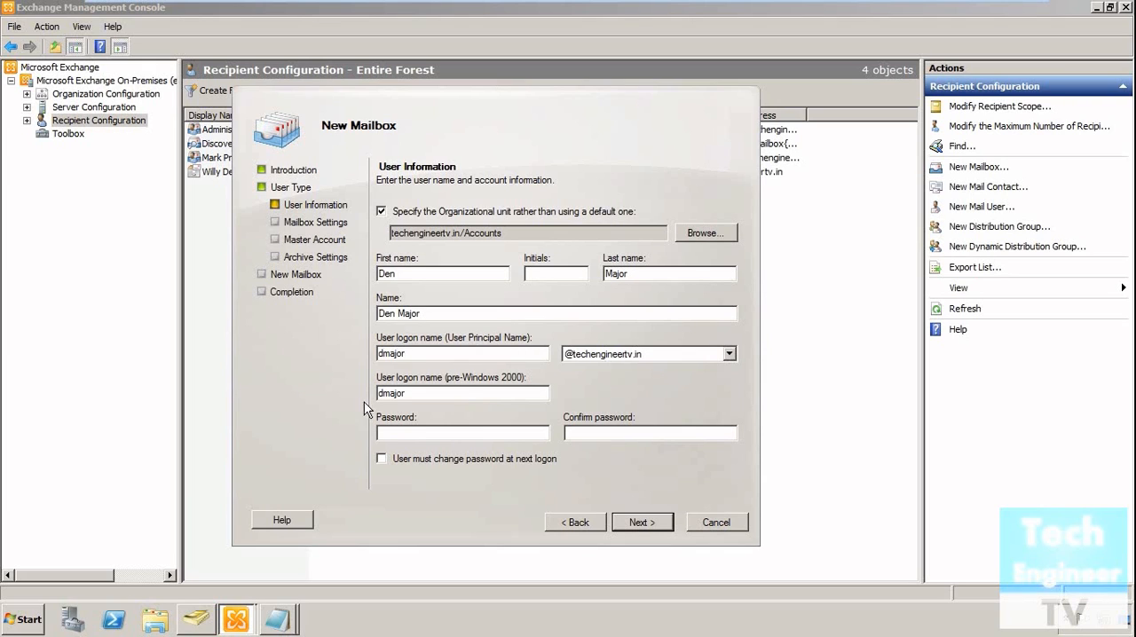
{"action": "type", "text": "••••••••••••••••"}
Enter and confirm the new user's account password, and proceed to the mailbox settings.
{"action": "left_click", "coordinate": [652, 525]}
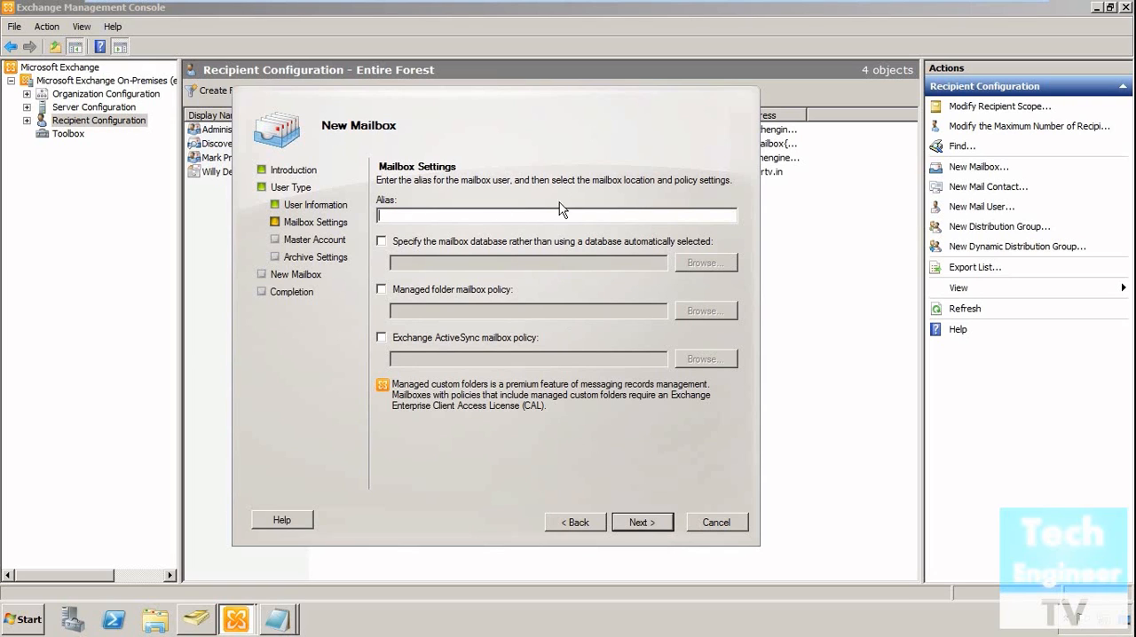
Set the mailbox alias to the user's logon name and specify MB1 as the mailbox database.
{"action": "left_click", "coordinate": [493, 243]}
{"action": "left_click", "coordinate": [706, 264]}
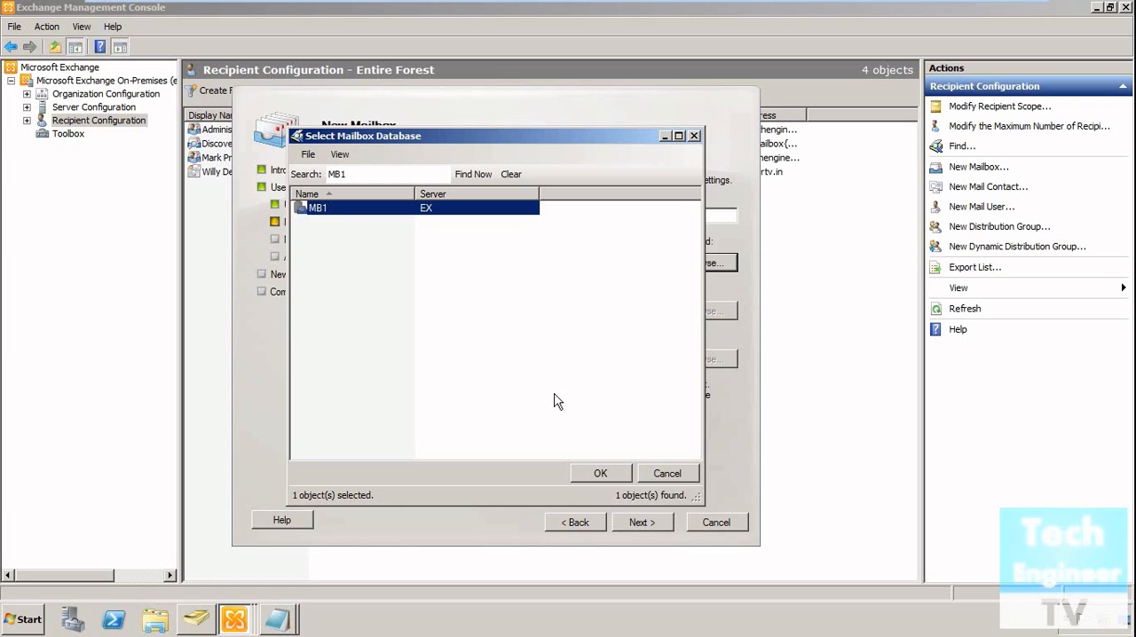
{"action": "left_click", "coordinate": [588, 472]}
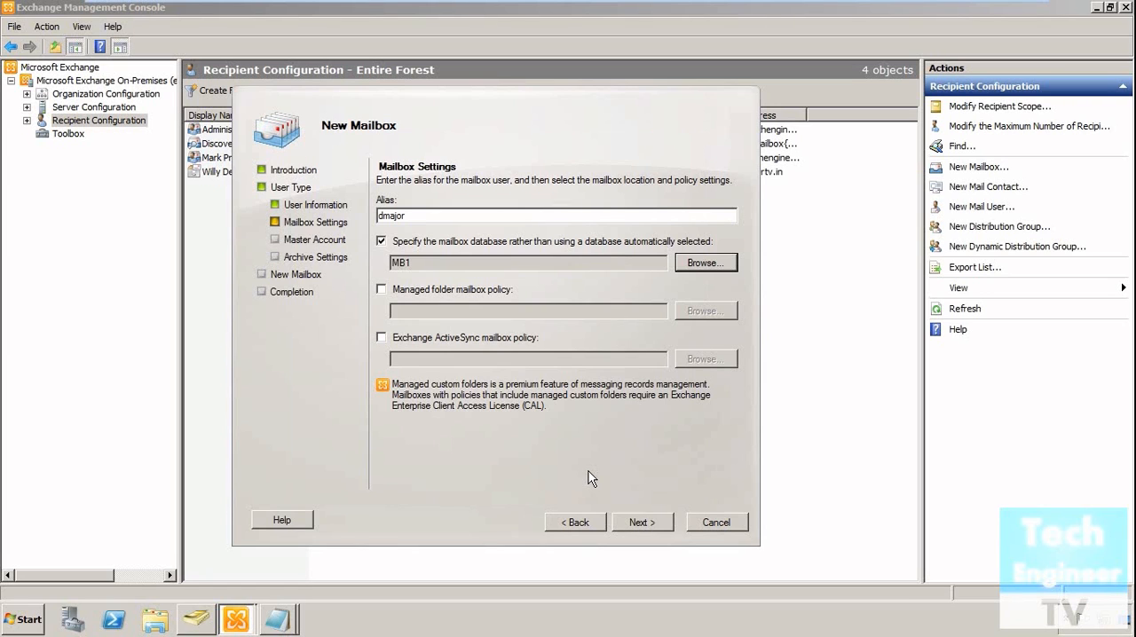
{"action": "left_click", "coordinate": [636, 523]}
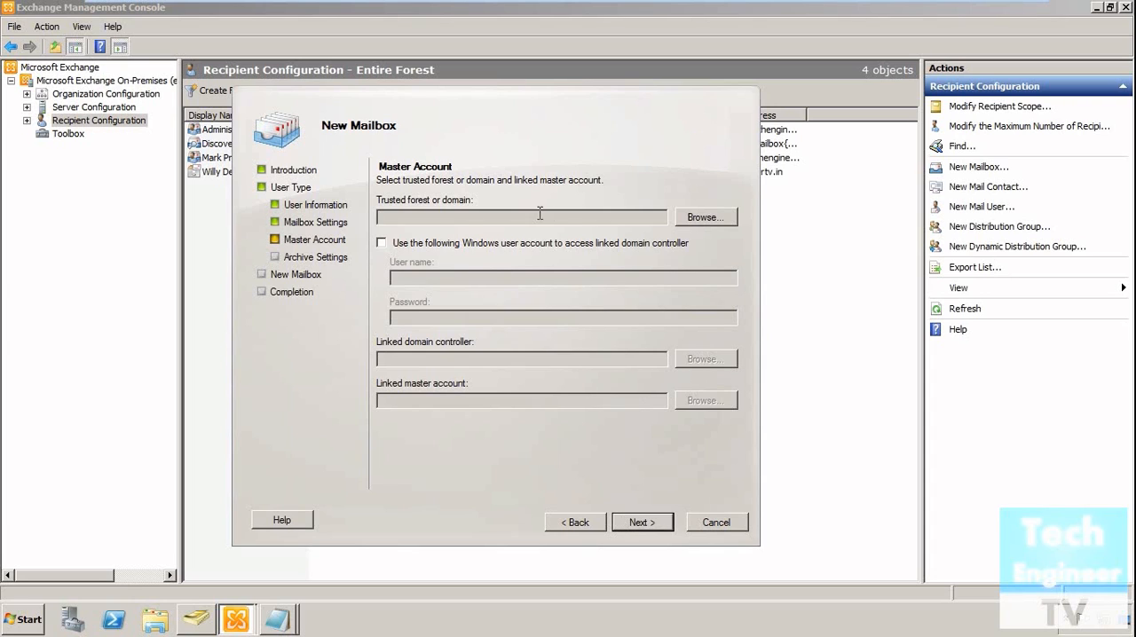
Select techengineer.tv as the trusted forest, leaving the separate Windows account option for domain controller access disabled.
{"action": "left_click", "coordinate": [718, 224]}
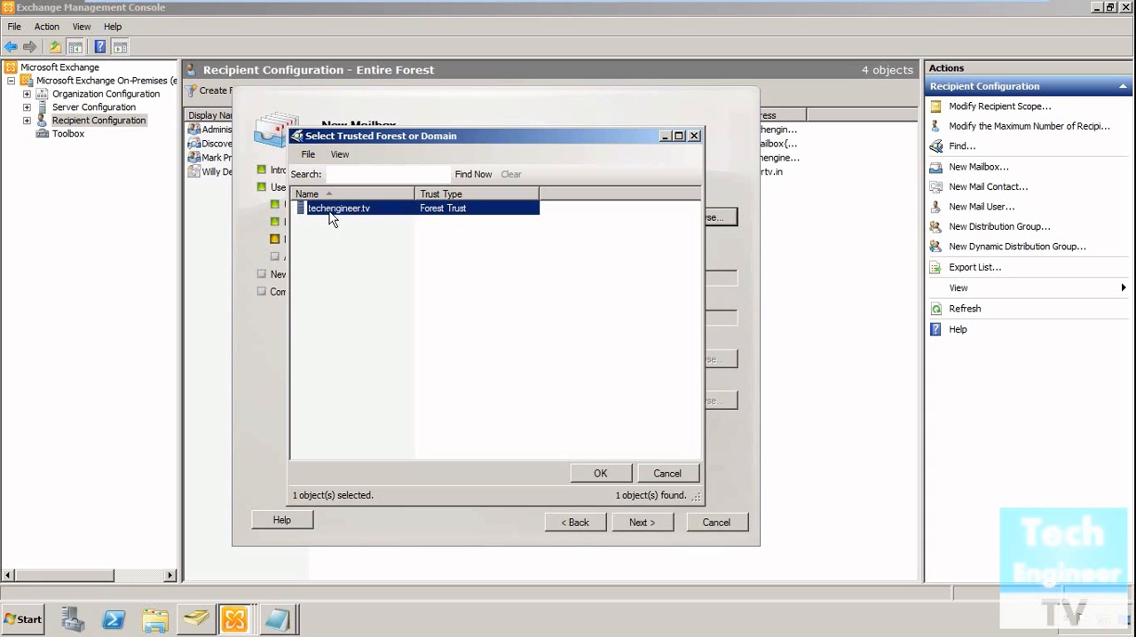
{"action": "left_click", "coordinate": [600, 474]}
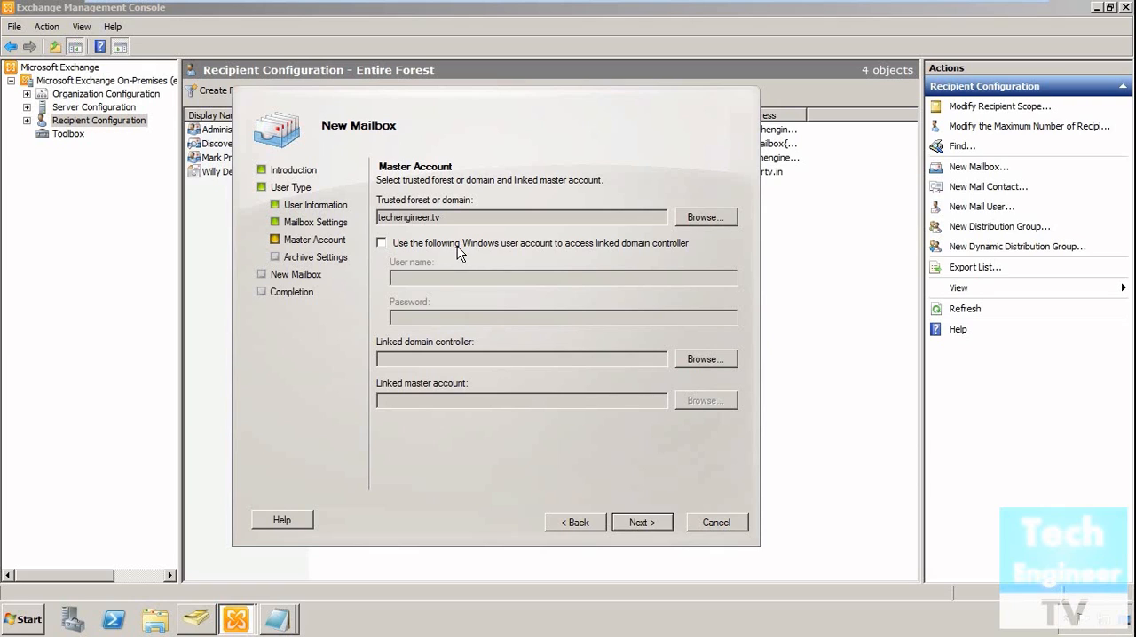
{"action": "left_click", "coordinate": [459, 253]}
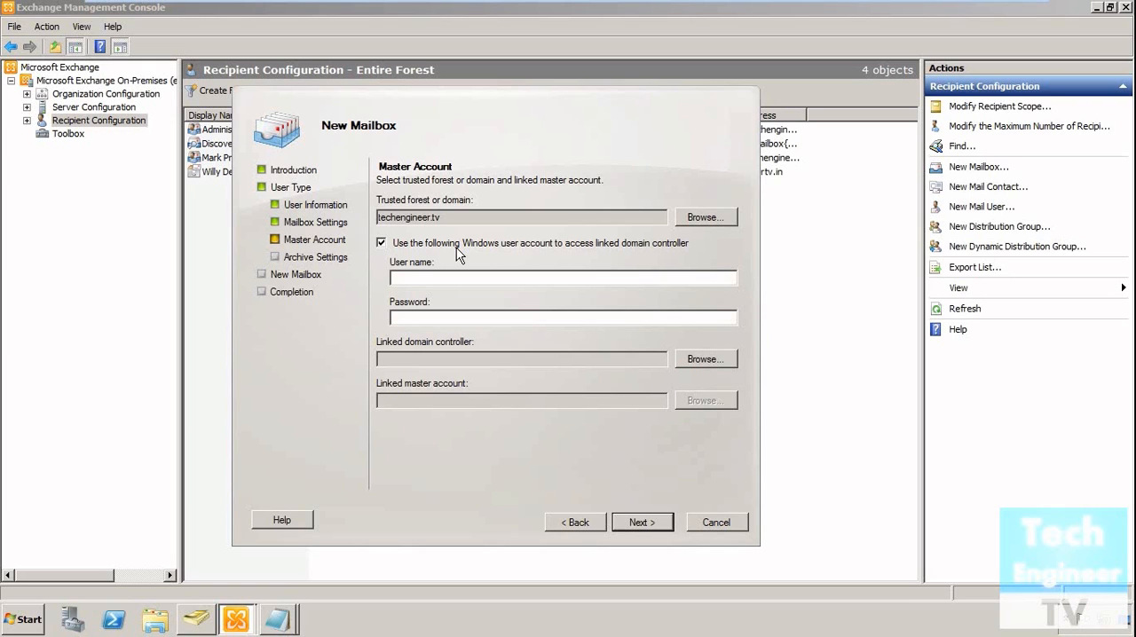
{"action": "left_click", "coordinate": [456, 247]}
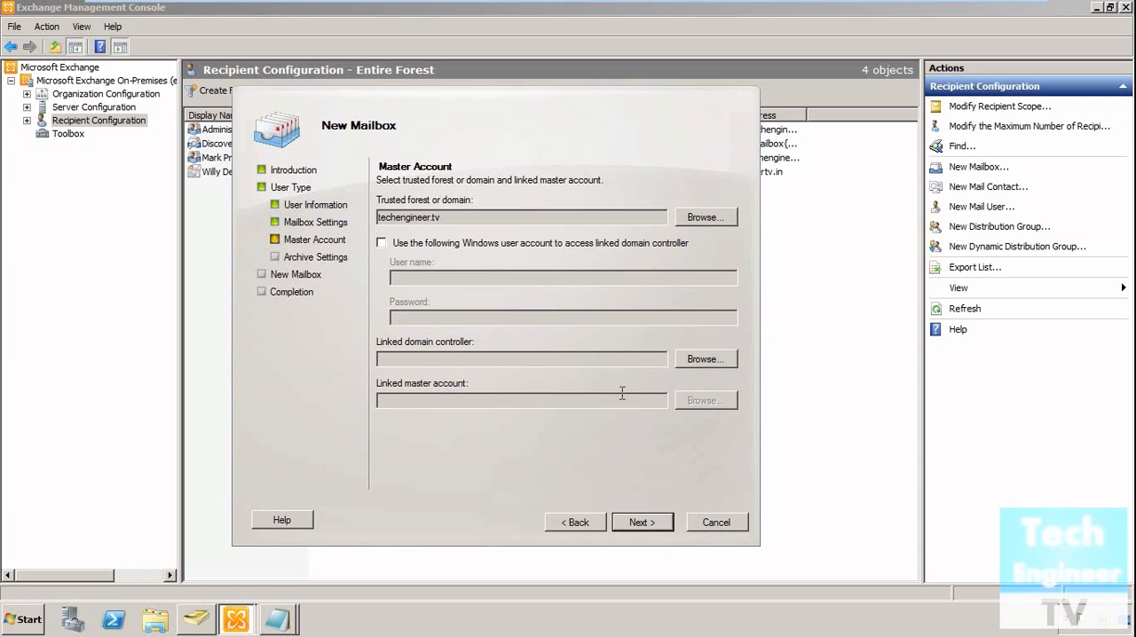
Select DC.techengineer.tv as the linked domain controller for the master account.
{"action": "left_click", "coordinate": [666, 525]}
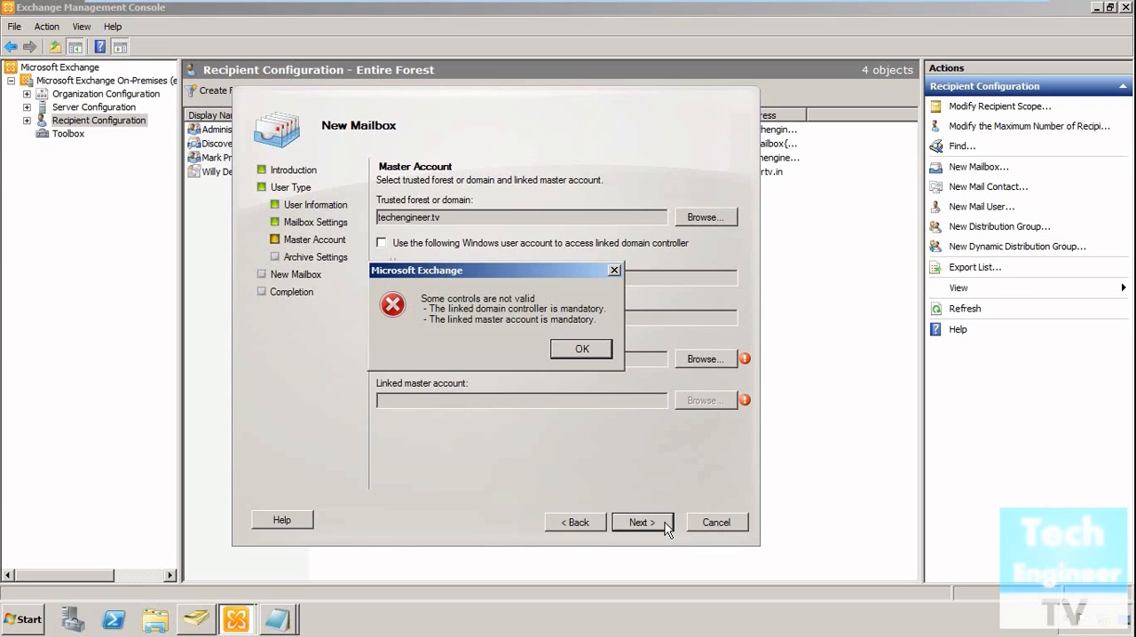
{"action": "left_click", "coordinate": [580, 351]}
{"action": "left_click", "coordinate": [714, 361]}
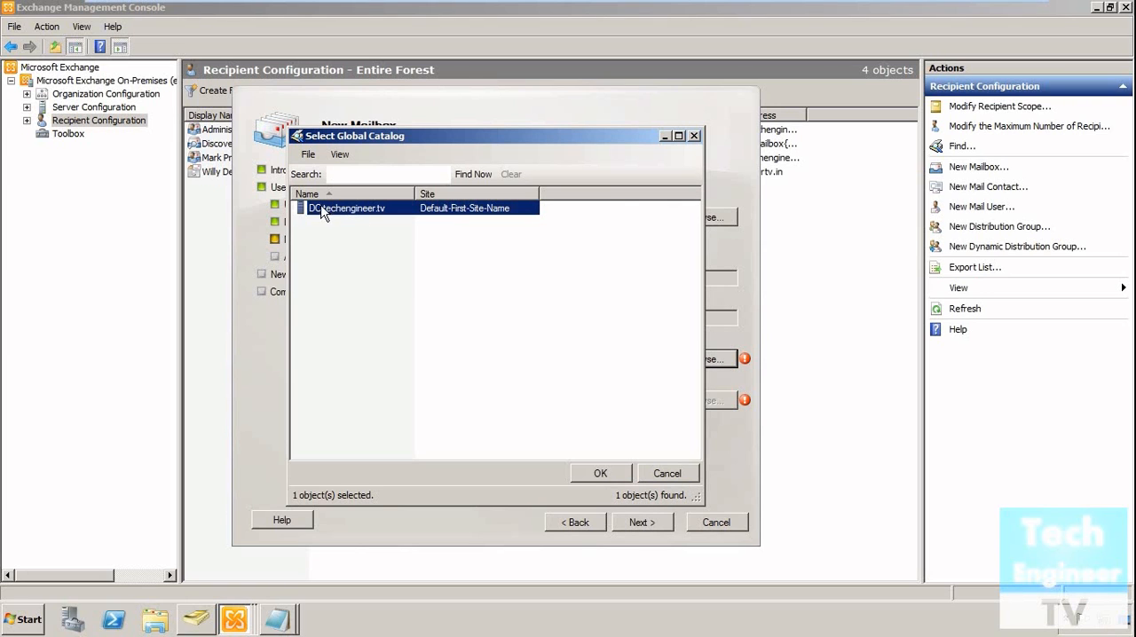
{"action": "left_click", "coordinate": [600, 475]}
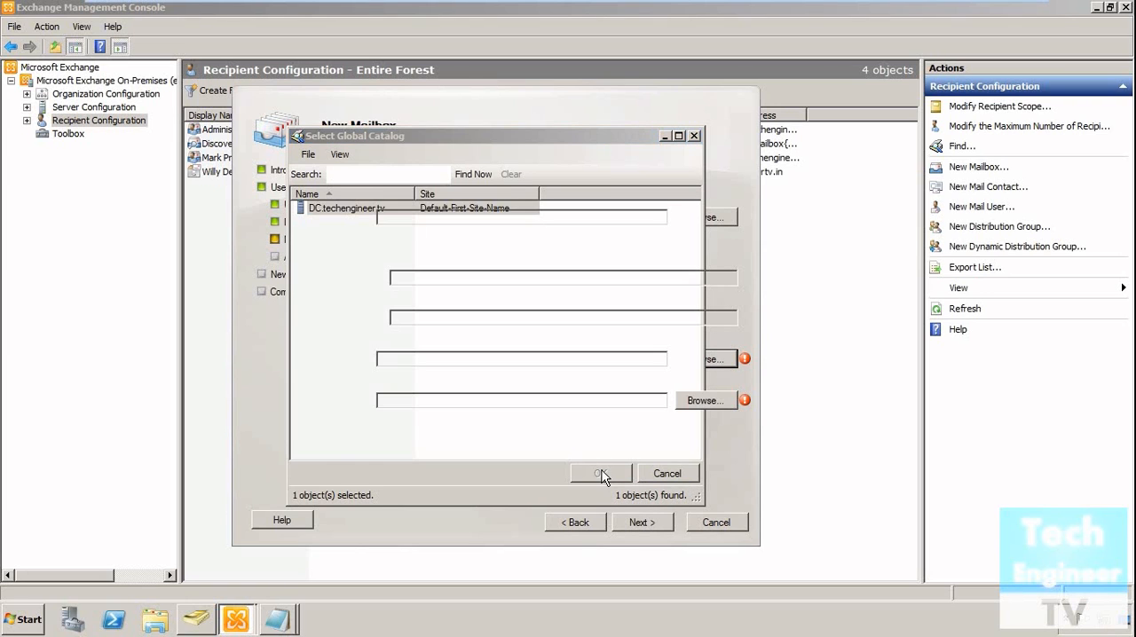
Choose the Administrator account from techengineer.tv/Users as the linked master account and proceed to the archive settings.
{"action": "left_click", "coordinate": [703, 402]}
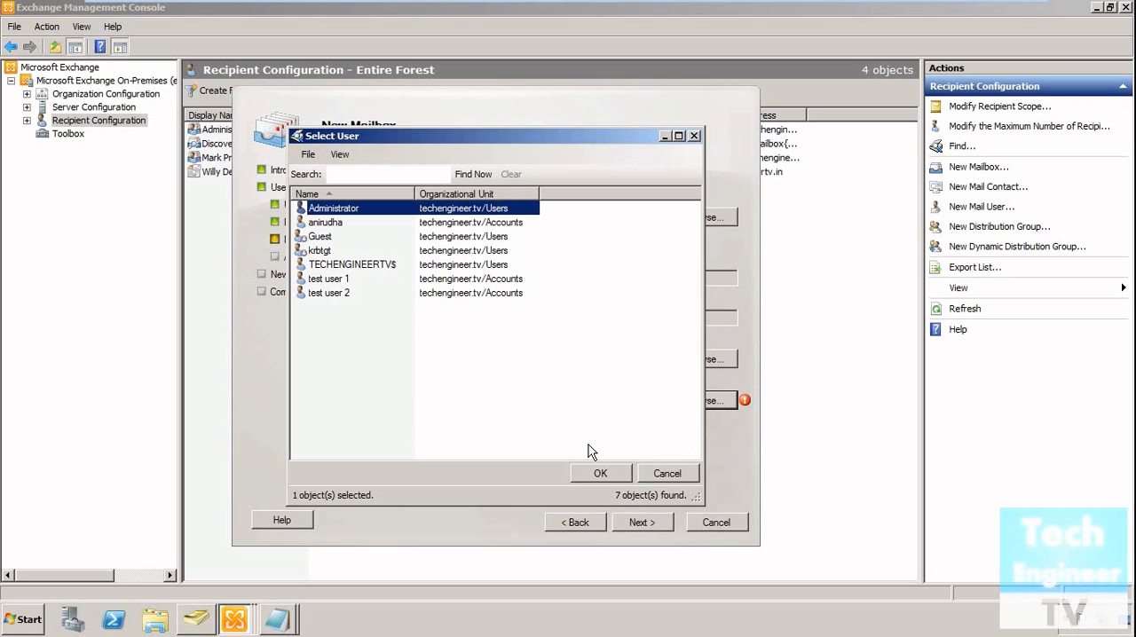
{"action": "left_click", "coordinate": [327, 224]}
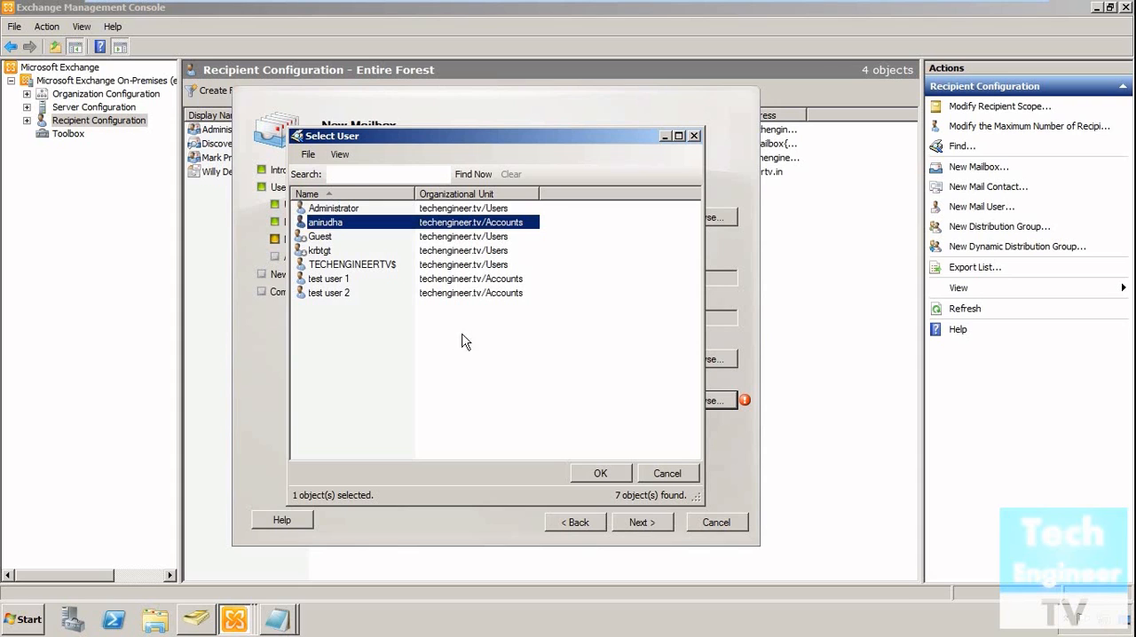
{"action": "left_click", "coordinate": [429, 209]}
{"action": "left_click", "coordinate": [599, 473]}
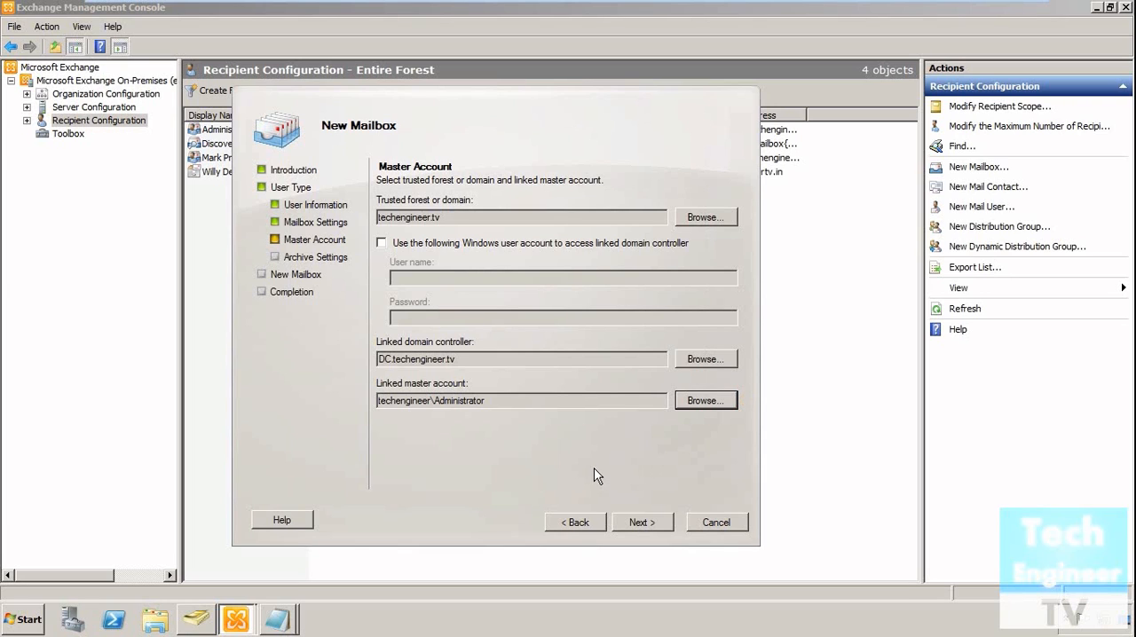
{"action": "left_click", "coordinate": [641, 522]}
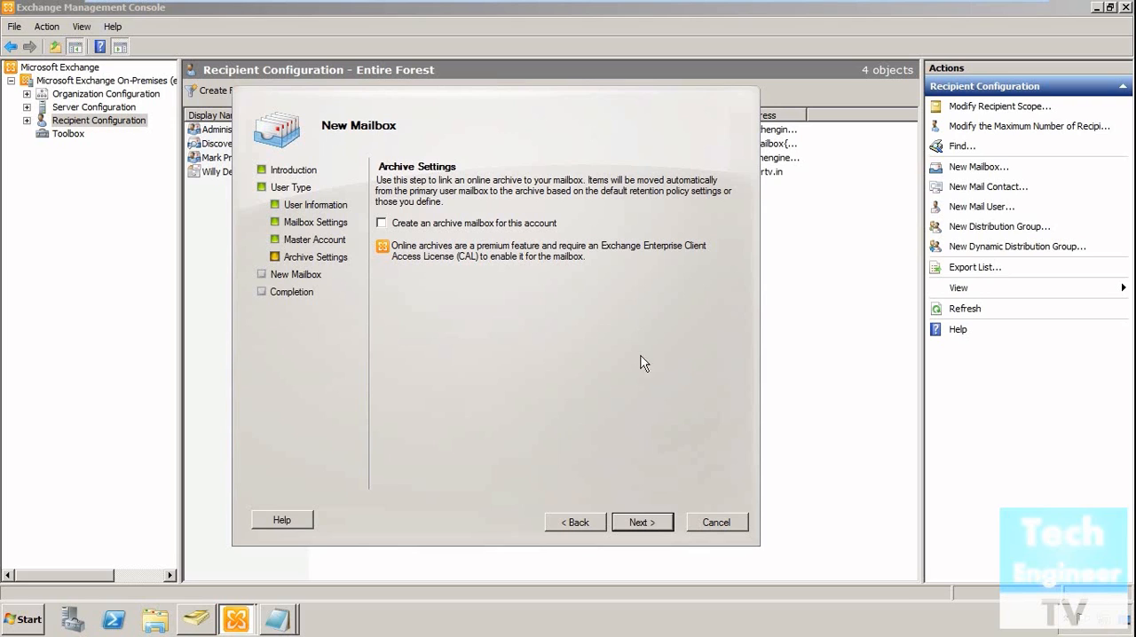
Create the linked mailbox without an archive mailbox and finish the wizard.
{"action": "left_click", "coordinate": [640, 523]}
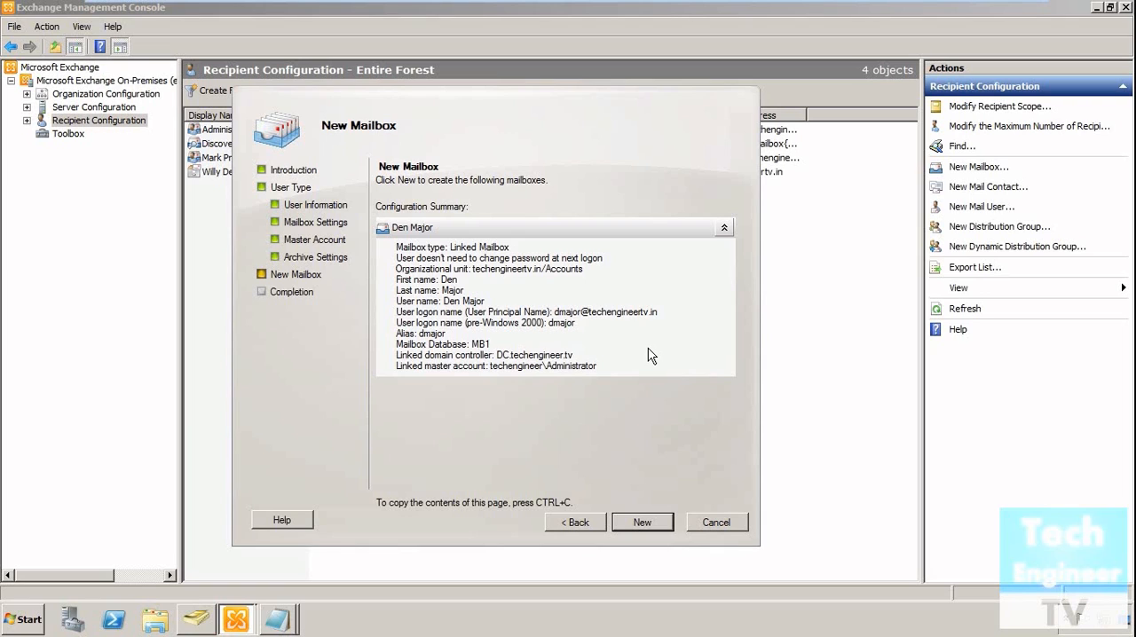
{"action": "left_click", "coordinate": [652, 525]}
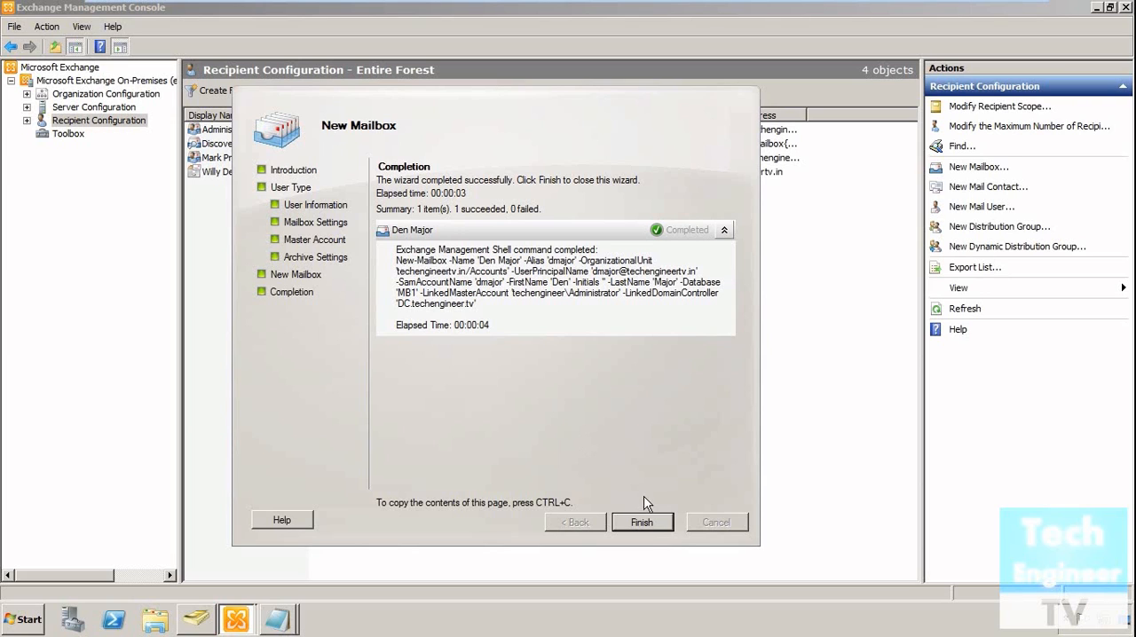
{"action": "left_click", "coordinate": [648, 525]}
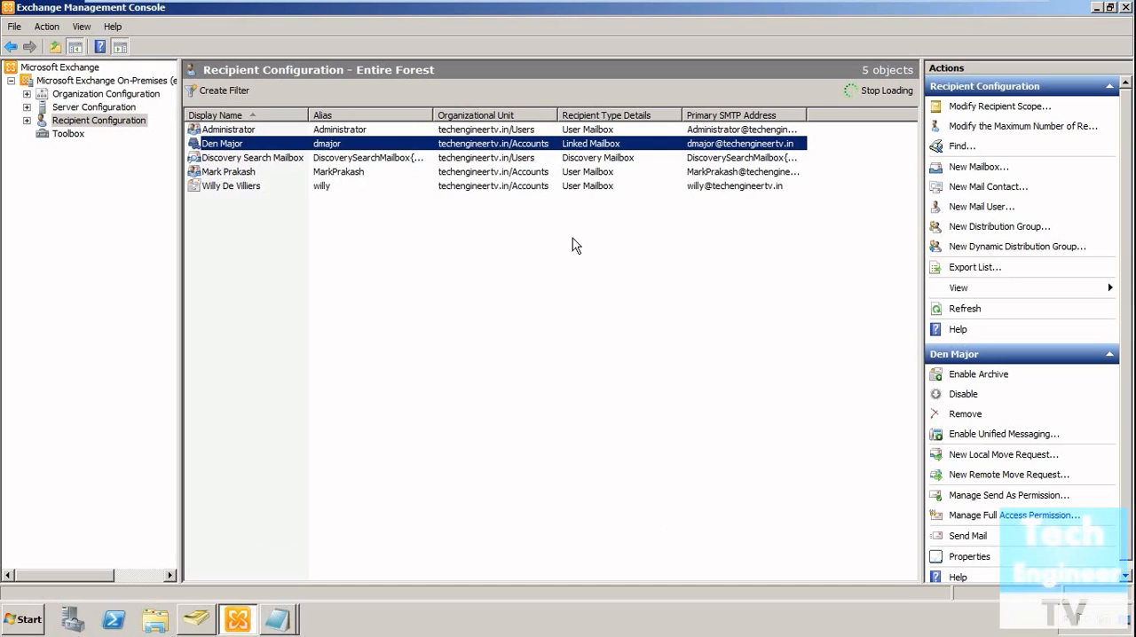
{"action": "left_click", "coordinate": [586, 262]}
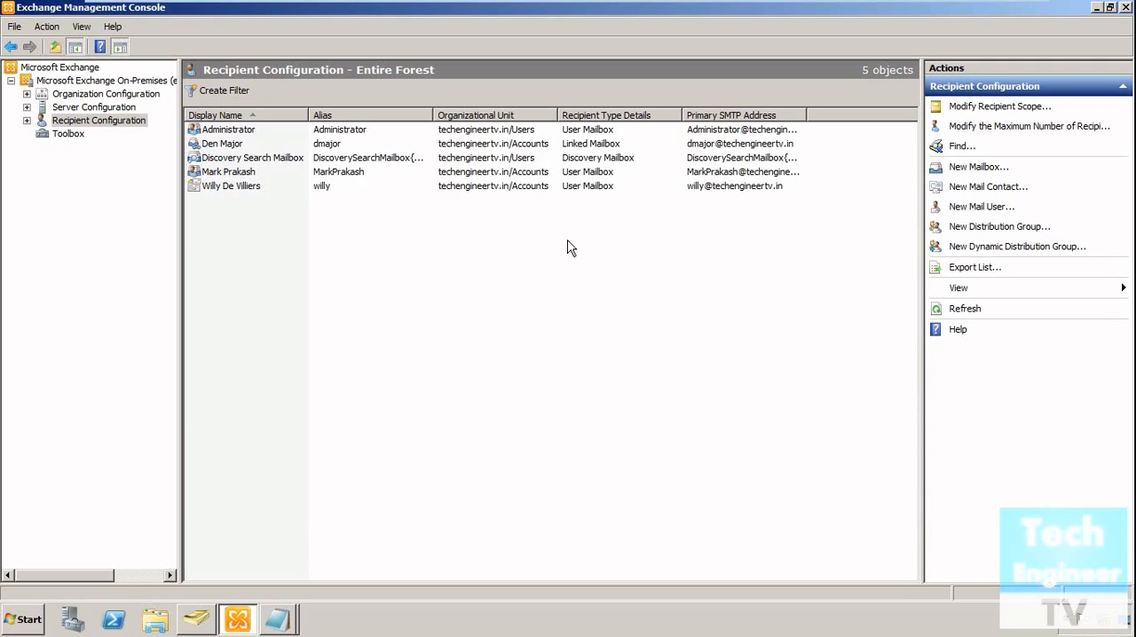
Examine which existing users are available for another linked mailbox, and cancel the wizard without creating one.
{"action": "right_click", "coordinate": [363, 241]}
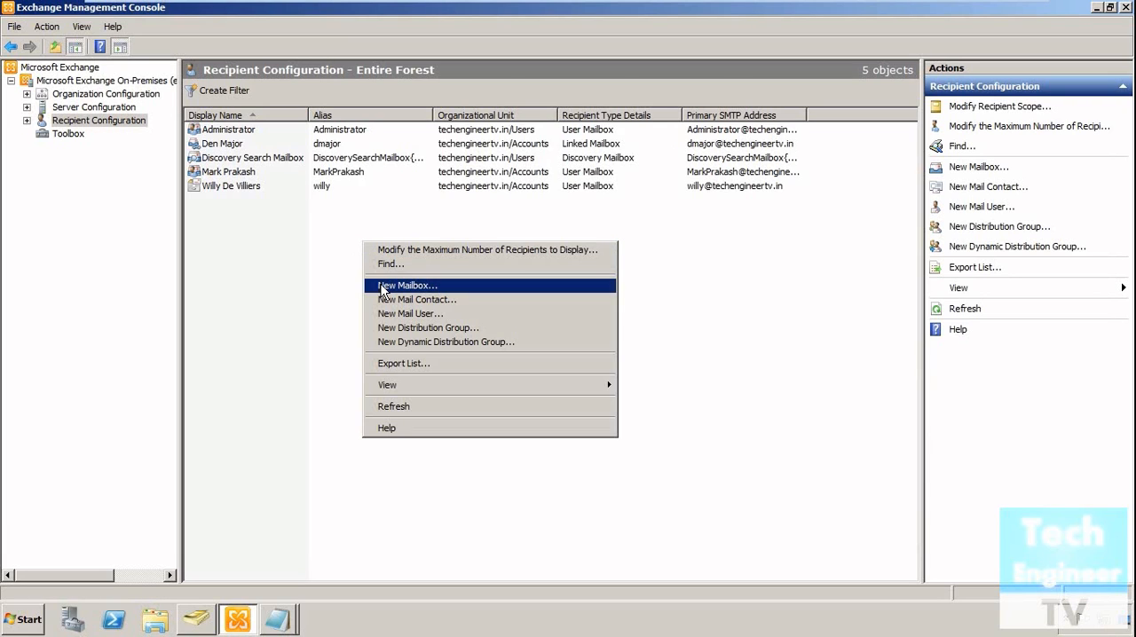
{"action": "left_click", "coordinate": [383, 287]}
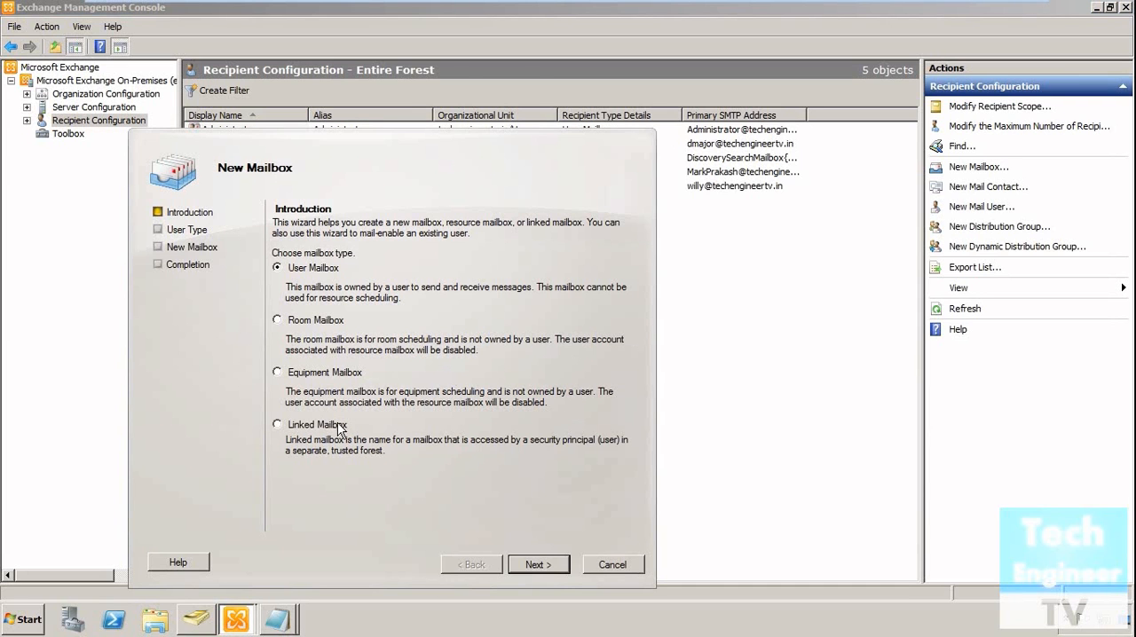
{"action": "left_click", "coordinate": [337, 428]}
{"action": "left_click", "coordinate": [541, 568]}
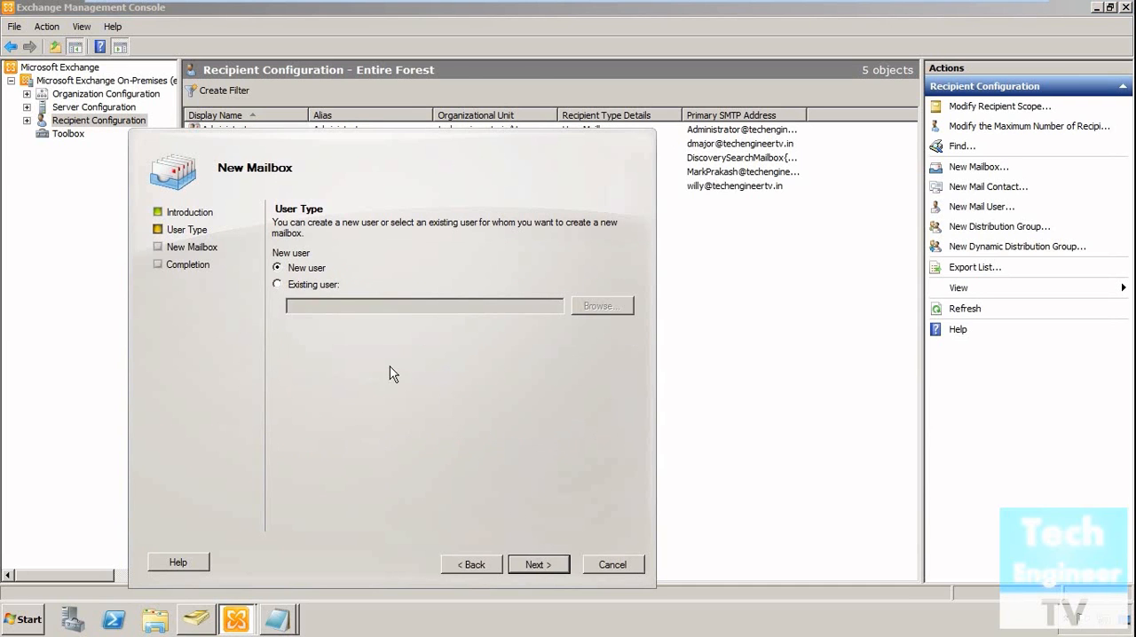
{"action": "left_click", "coordinate": [326, 286]}
{"action": "left_click", "coordinate": [597, 311]}
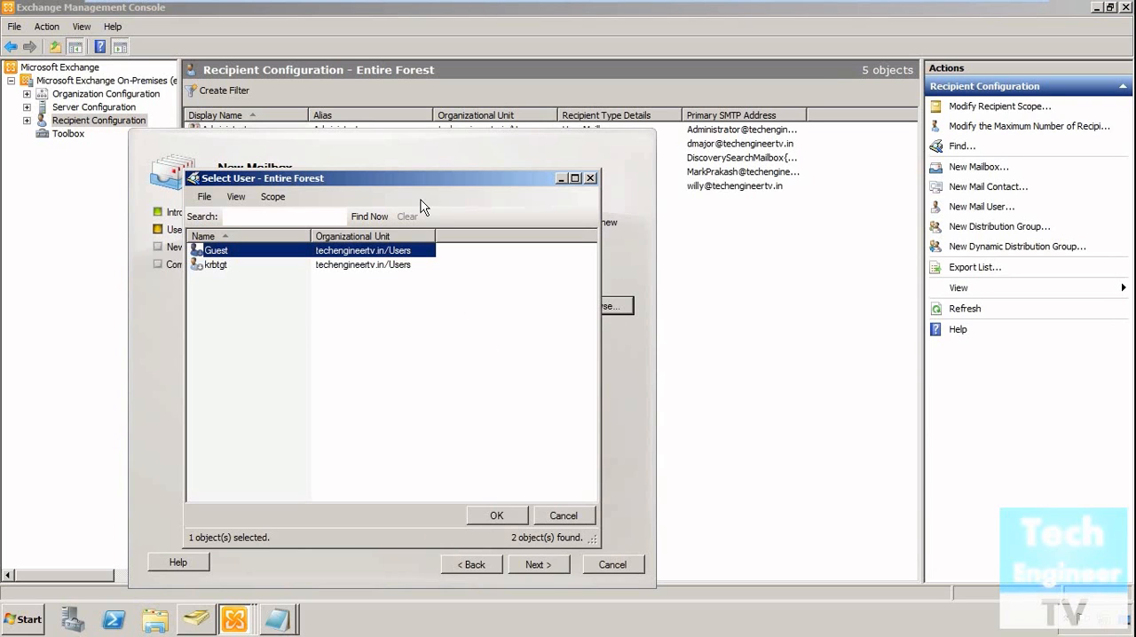
{"action": "left_click", "coordinate": [563, 517]}
{"action": "left_click", "coordinate": [612, 565]}
{"action": "left_click", "coordinate": [395, 387]}
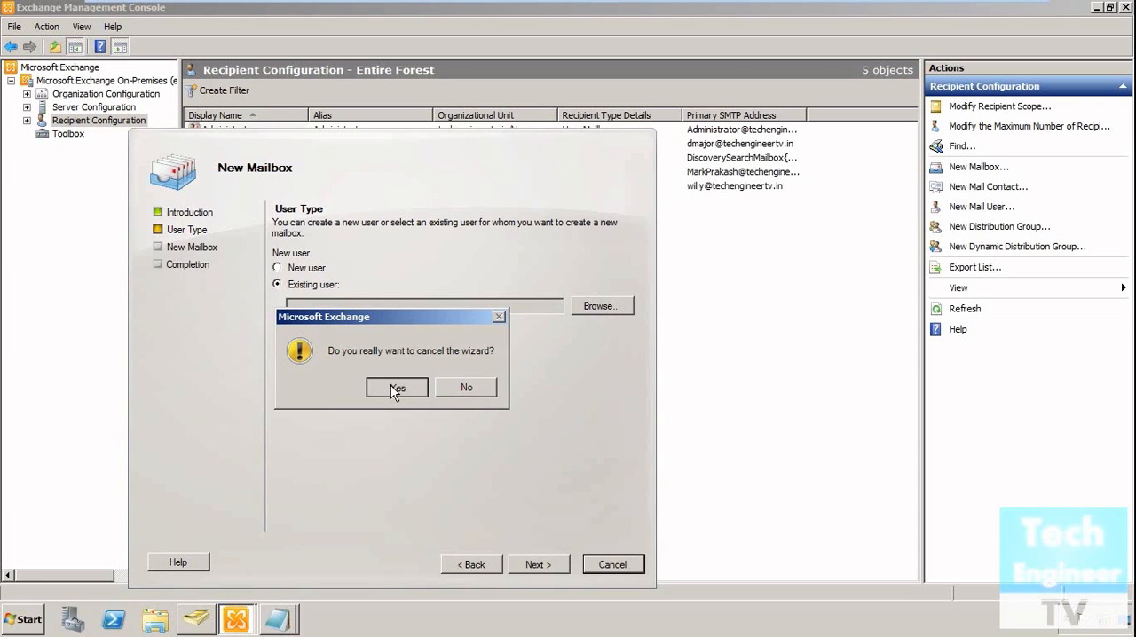